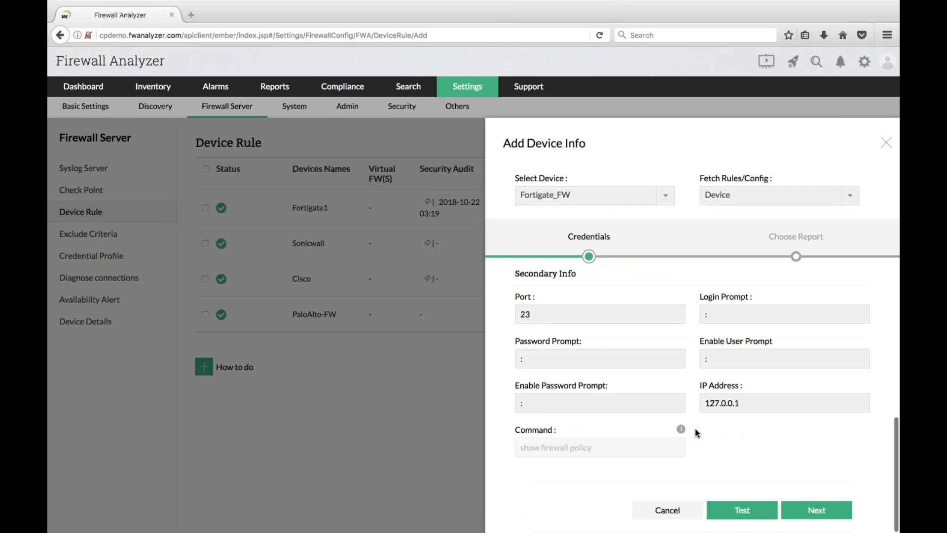
# - Test the Fortigate_FW credentials, dismiss the Invalid Credentials results and continue to Choose Report
pyautogui.click(738, 511)
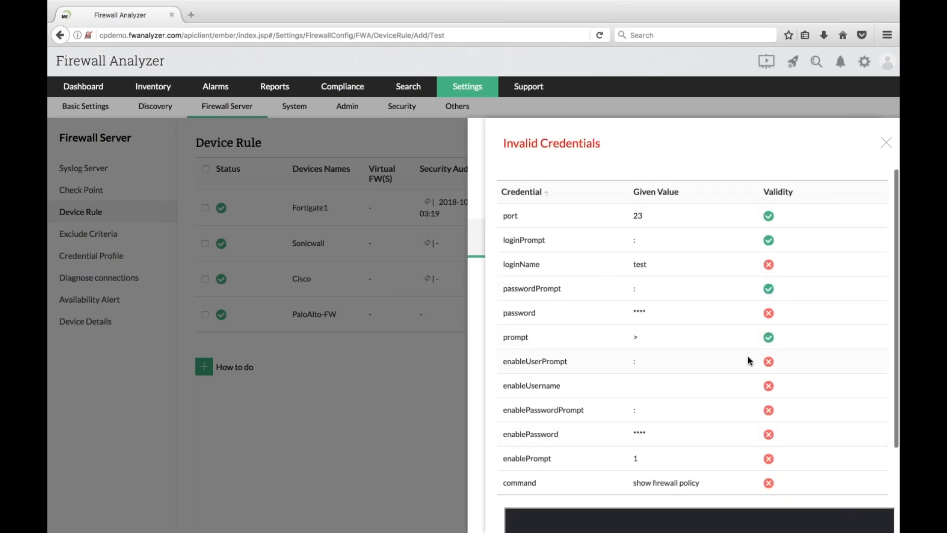
pyautogui.scroll(-3, 733, 378)
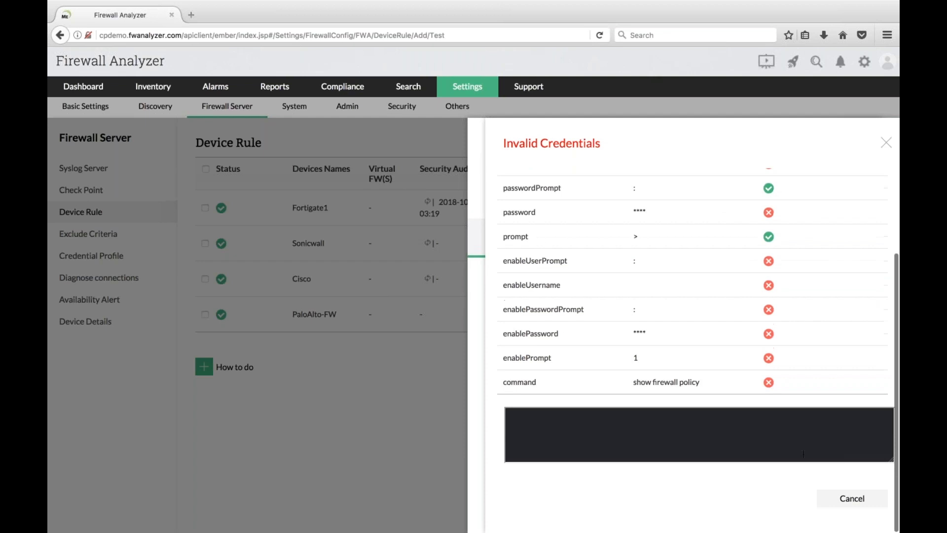
pyautogui.click(837, 493)
pyautogui.click(809, 513)
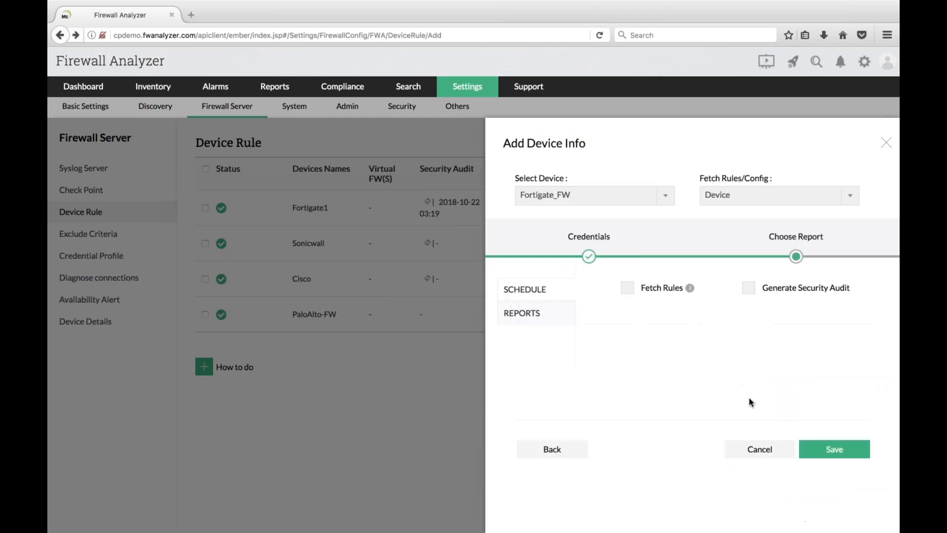
# - Enable Fetch Rules, Generate Security Audit and the Change Management report for Fortigate_FW
pyautogui.click(627, 292)
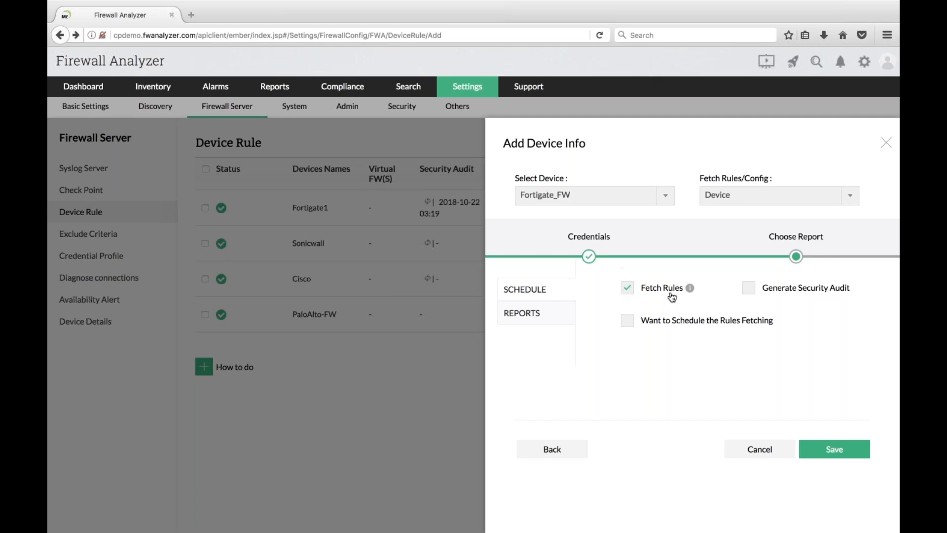
pyautogui.click(750, 290)
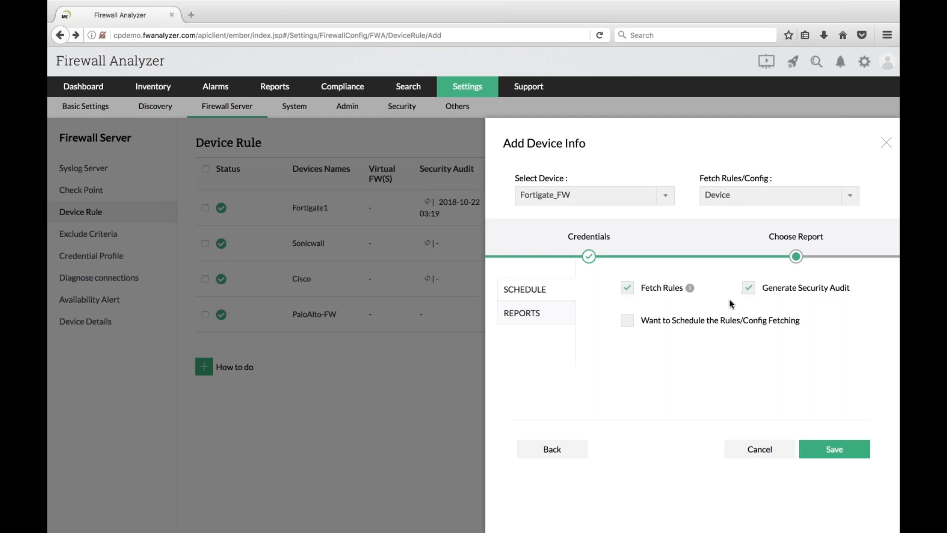
pyautogui.click(519, 310)
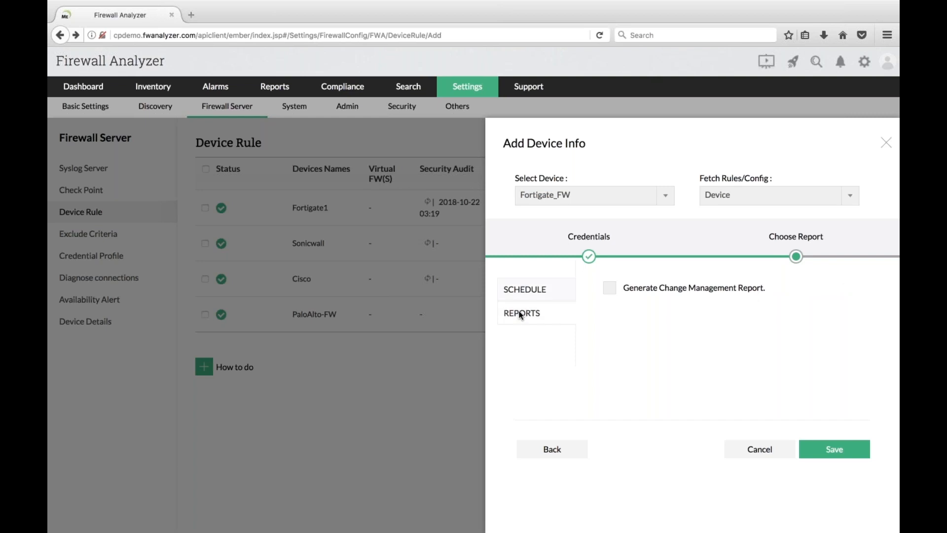
pyautogui.click(620, 293)
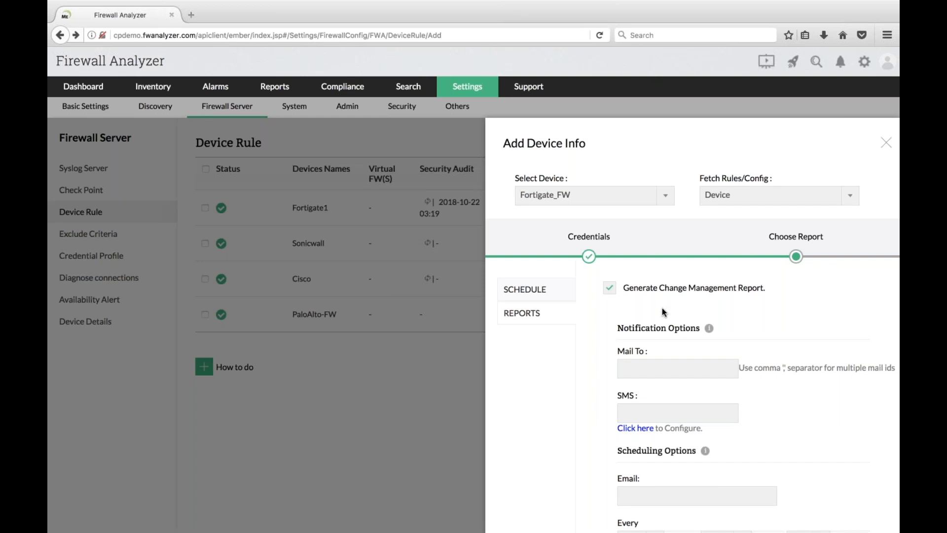
# - Look over the mail, SMS and scheduled report e-mail fields, then save the Fortigate_FW device rule
pyautogui.click(638, 364)
pyautogui.click(629, 412)
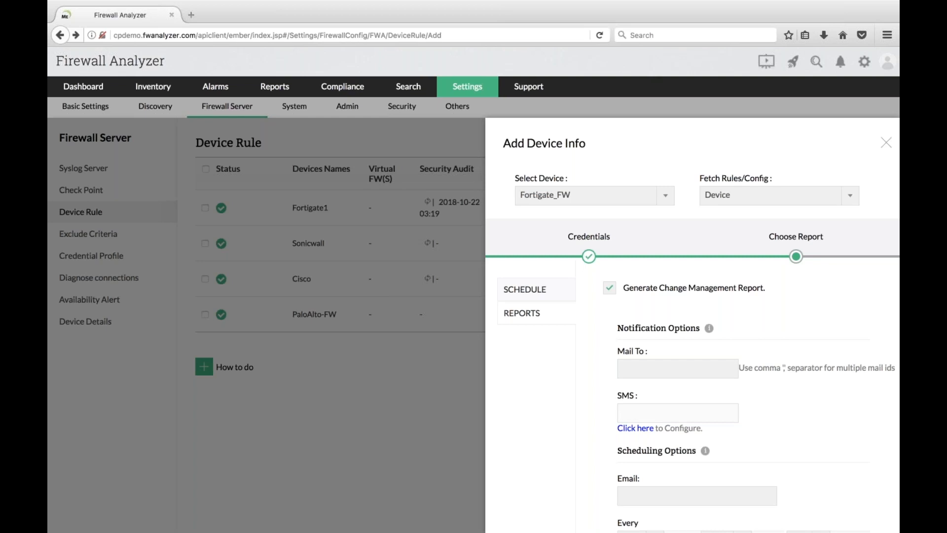
pyautogui.scroll(-3, 765, 412)
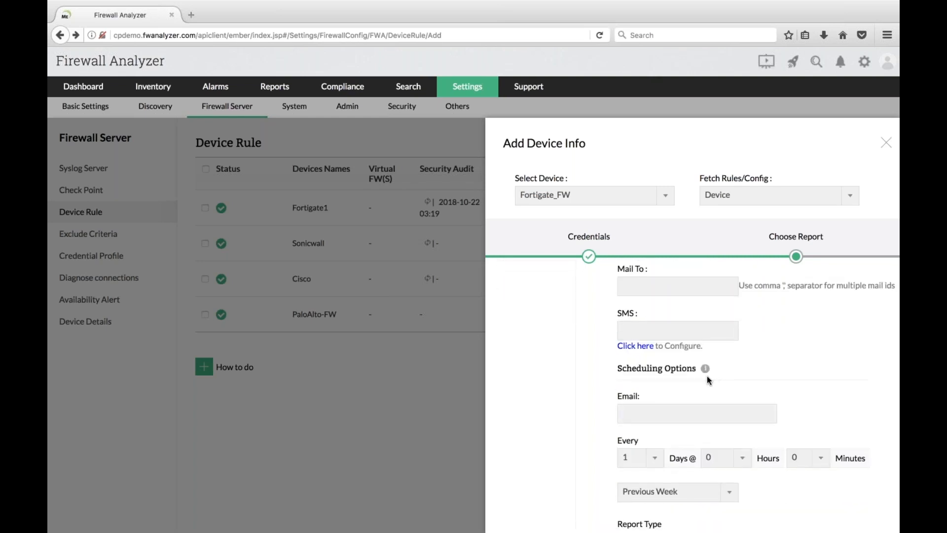
pyautogui.click(720, 420)
pyautogui.scroll(-4, 720, 420)
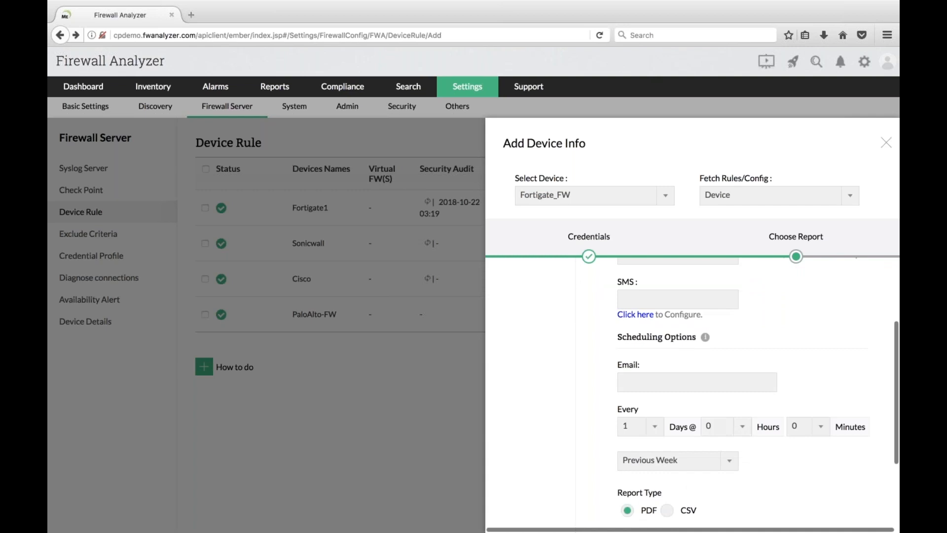
pyautogui.scroll(-2, 775, 433)
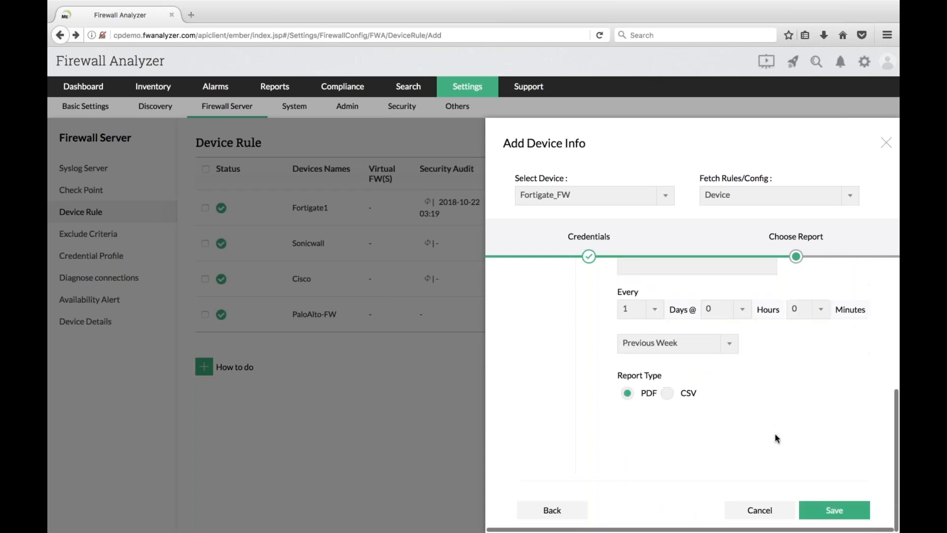
pyautogui.click(839, 515)
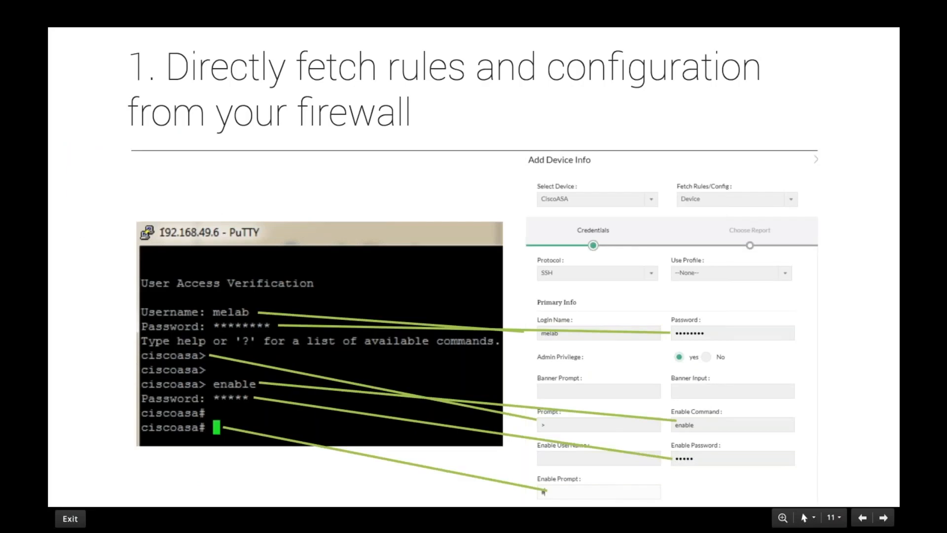
# - Advance the slideshow to the 'Create a credential profile' slide, then return to the browser
pyautogui.press('Right')
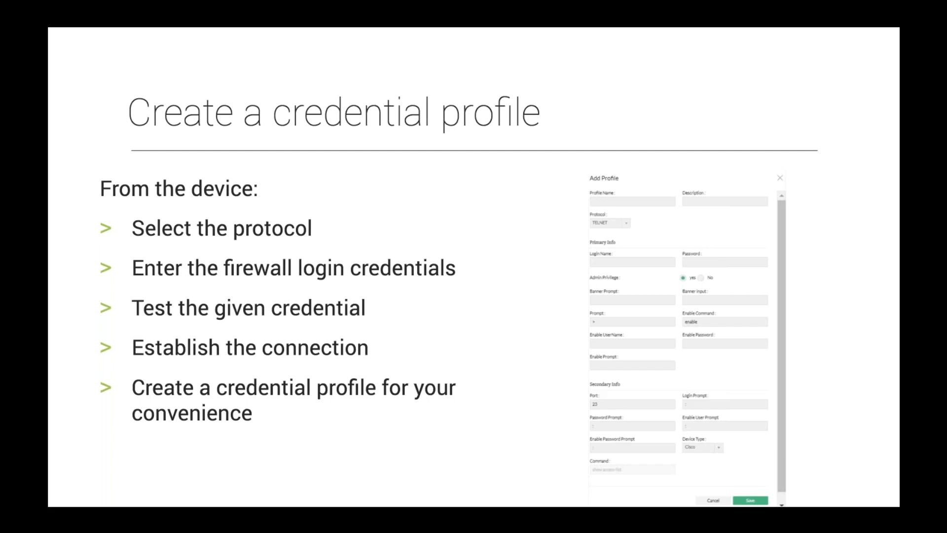
pyautogui.hotkey('ctrl', 'Left')
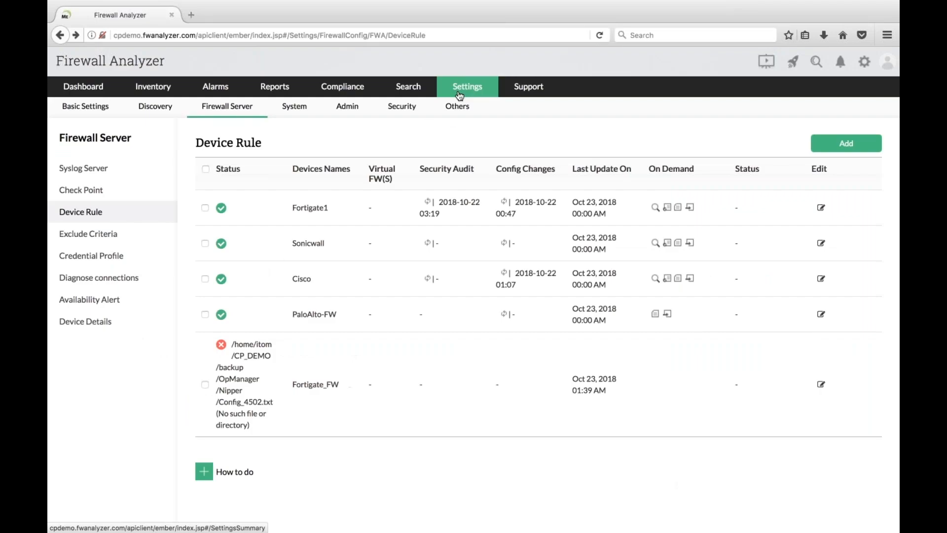
# - Start a new credential profile and enter its login name and password, dismissing the insecure-login warning
pyautogui.click(459, 94)
pyautogui.click(463, 264)
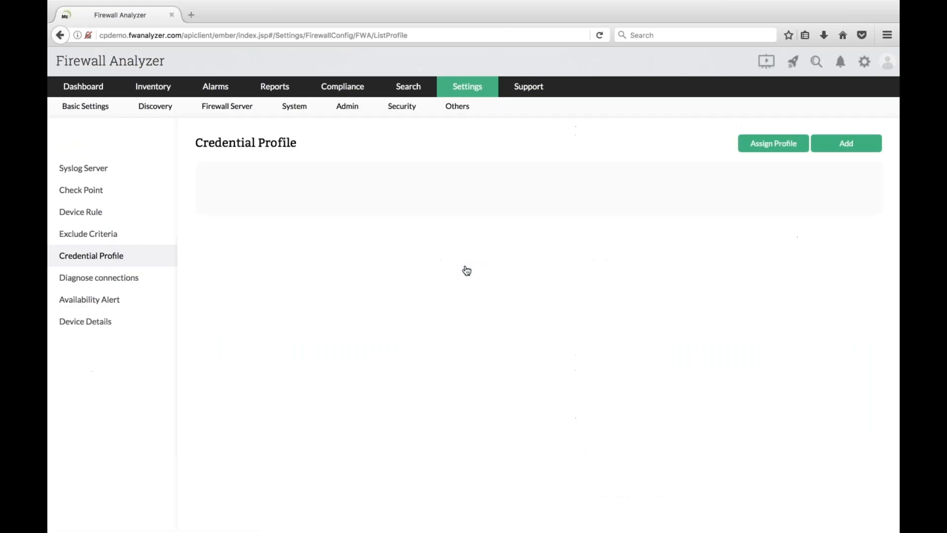
pyautogui.click(844, 152)
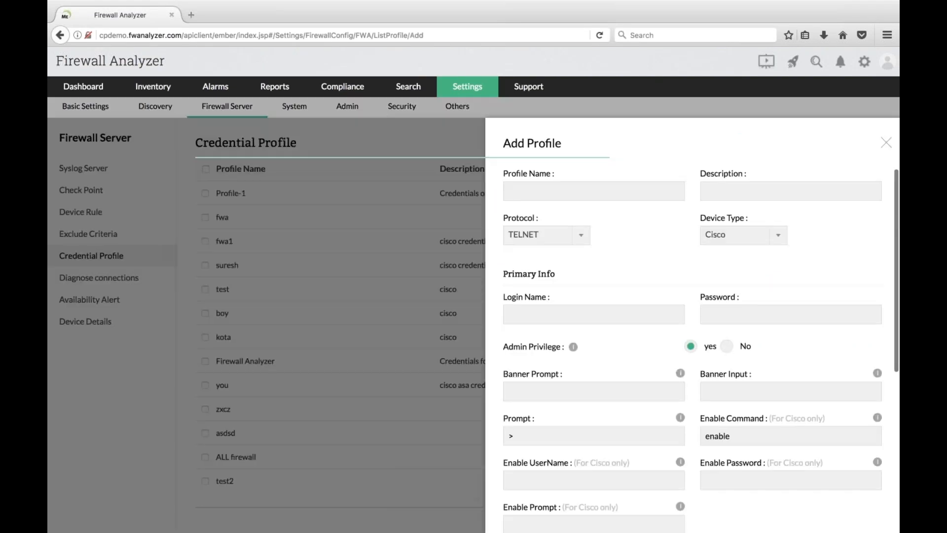
pyautogui.click(597, 316)
pyautogui.write('test')
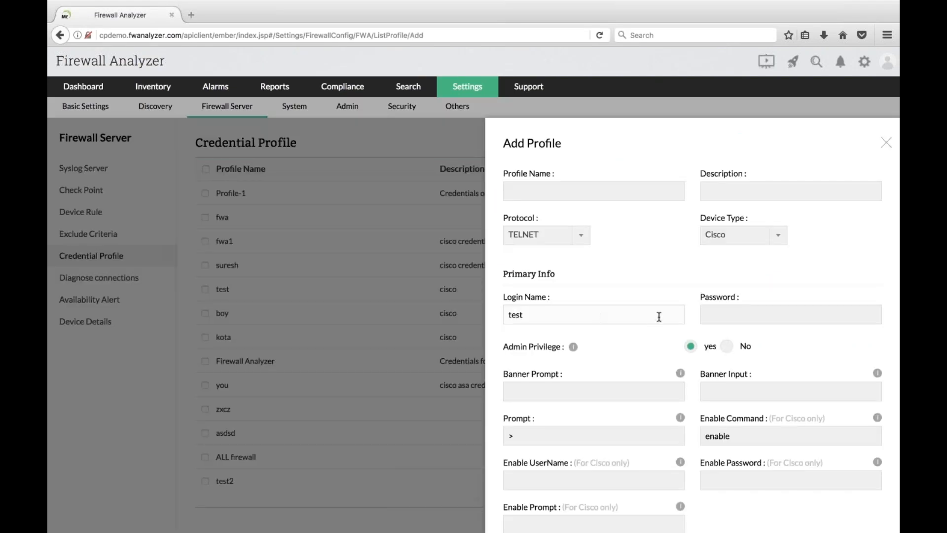
pyautogui.click(709, 314)
pyautogui.write('test')
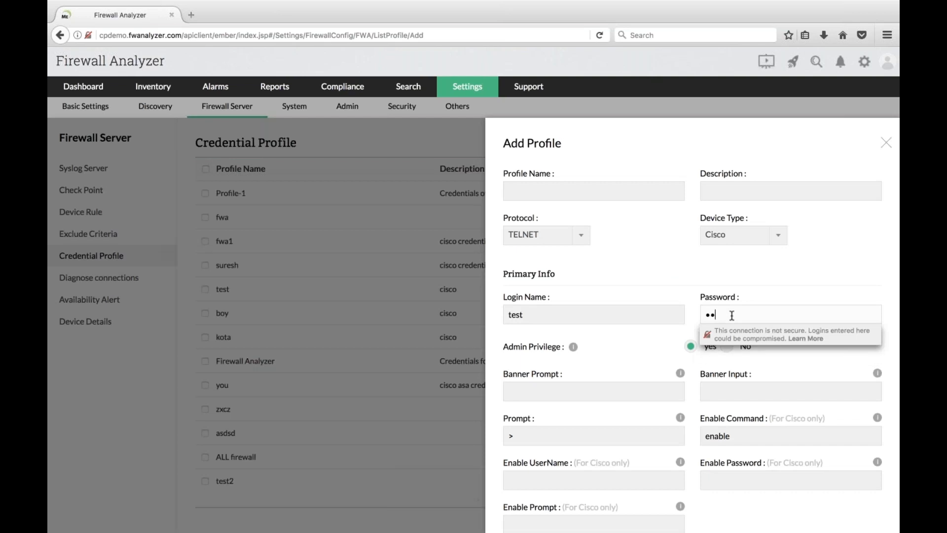
pyautogui.click(666, 255)
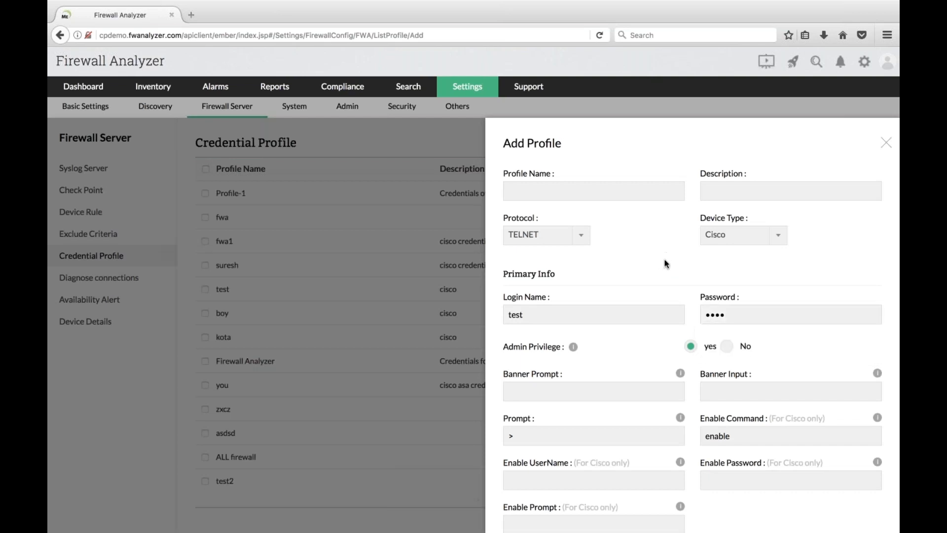
# - Enter the enable password and enable prompt 1, name the profile test12, and save it
pyautogui.scroll(-2, 665, 259)
pyautogui.scroll(-4, 713, 334)
pyautogui.click(712, 301)
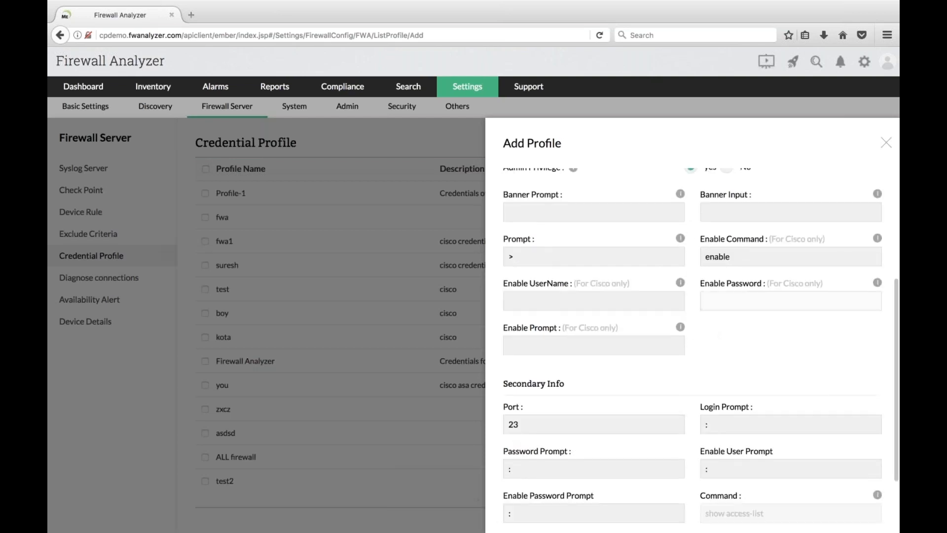
pyautogui.write('test')
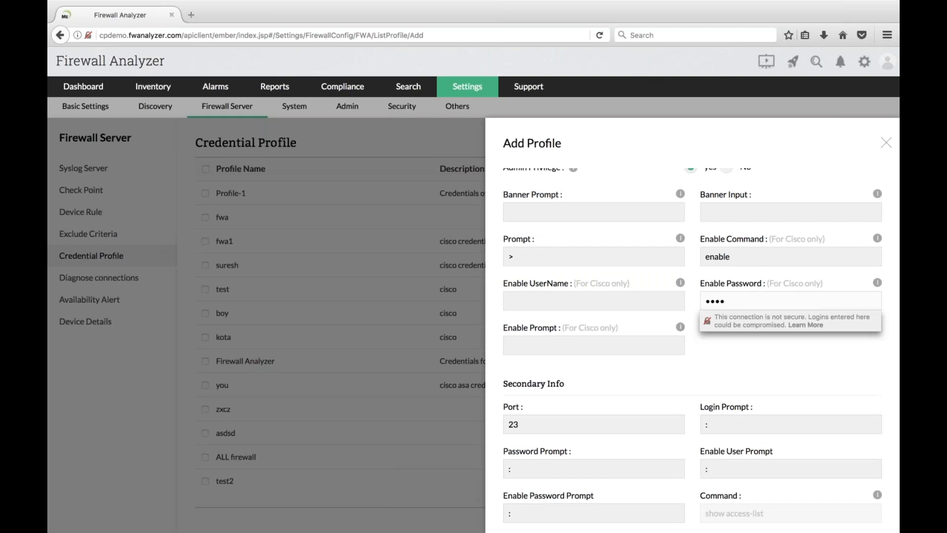
pyautogui.click(571, 350)
pyautogui.write('1')
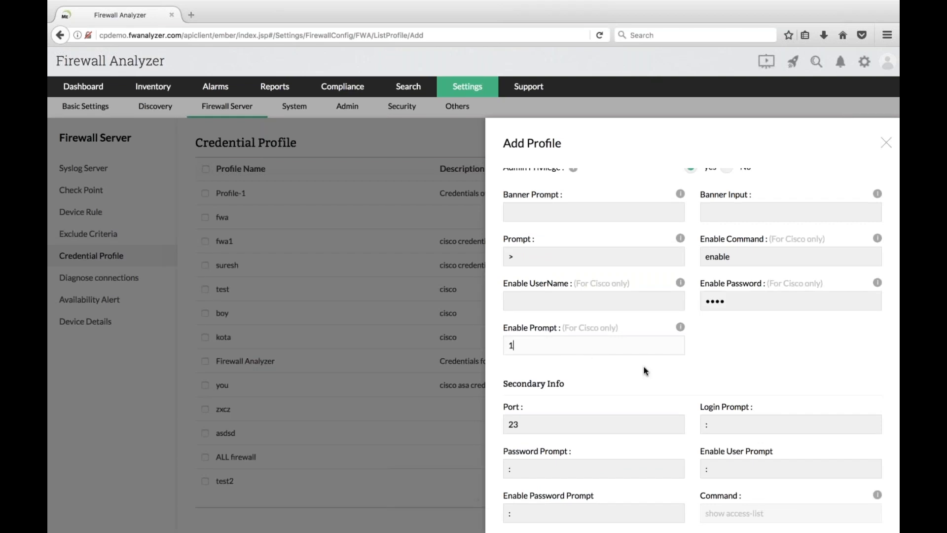
pyautogui.scroll(-3, 644, 370)
pyautogui.scroll(8, 592, 247)
pyautogui.click(568, 193)
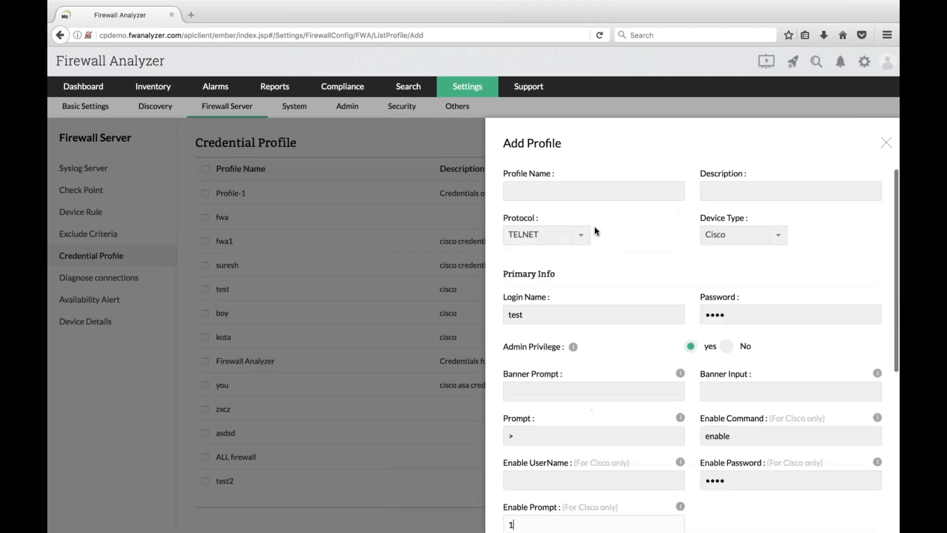
pyautogui.write('test')
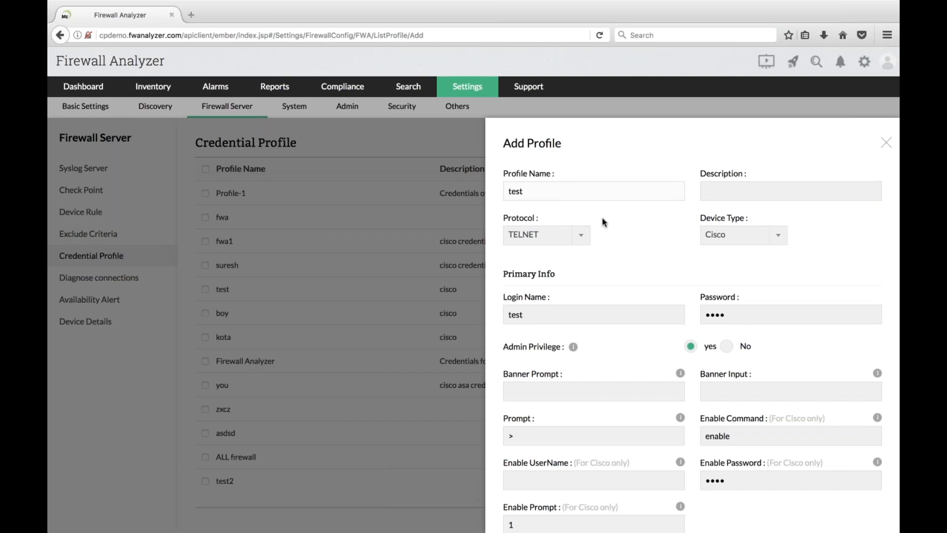
pyautogui.write('12')
pyautogui.scroll(-6, 617, 247)
pyautogui.click(864, 492)
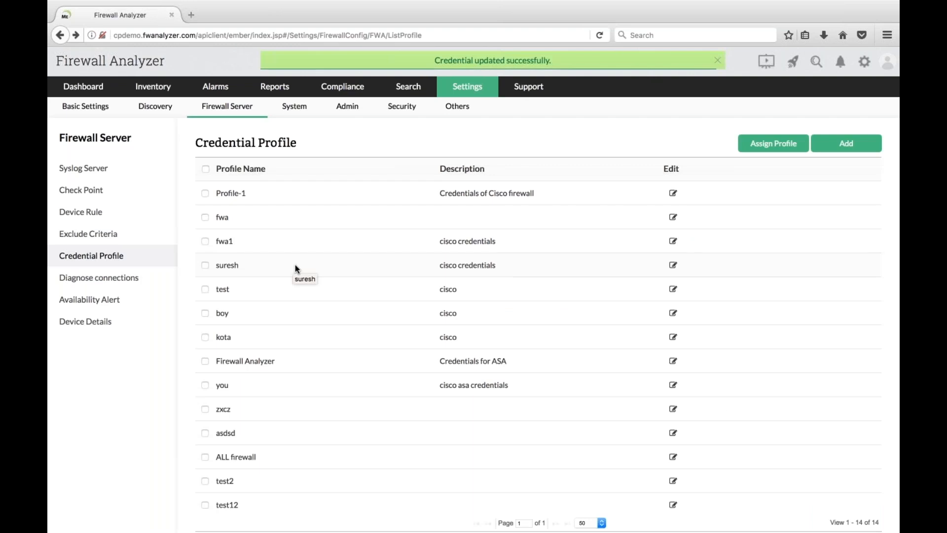
# - Tick test12, preview assigning it to JuniperSRX, close the panel, and advance to the import-rules slide
pyautogui.click(205, 505)
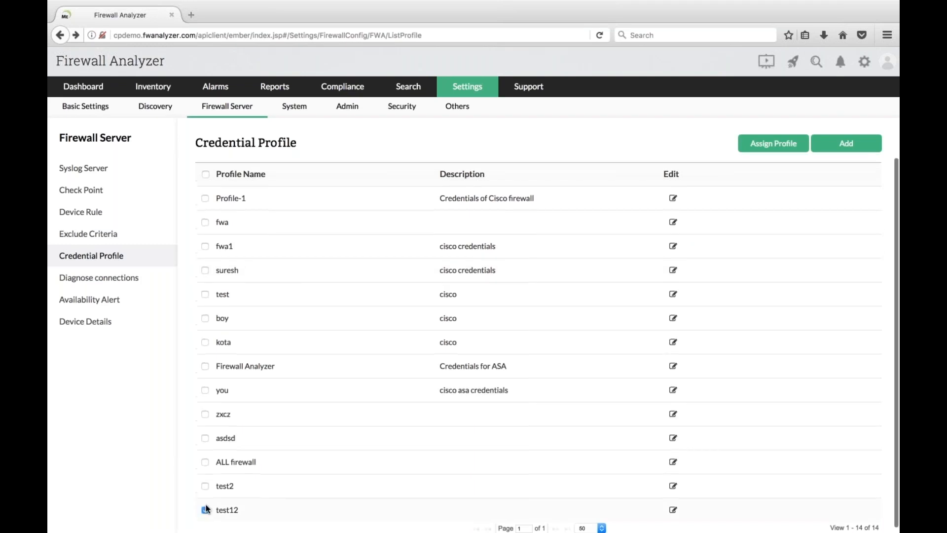
pyautogui.click(767, 148)
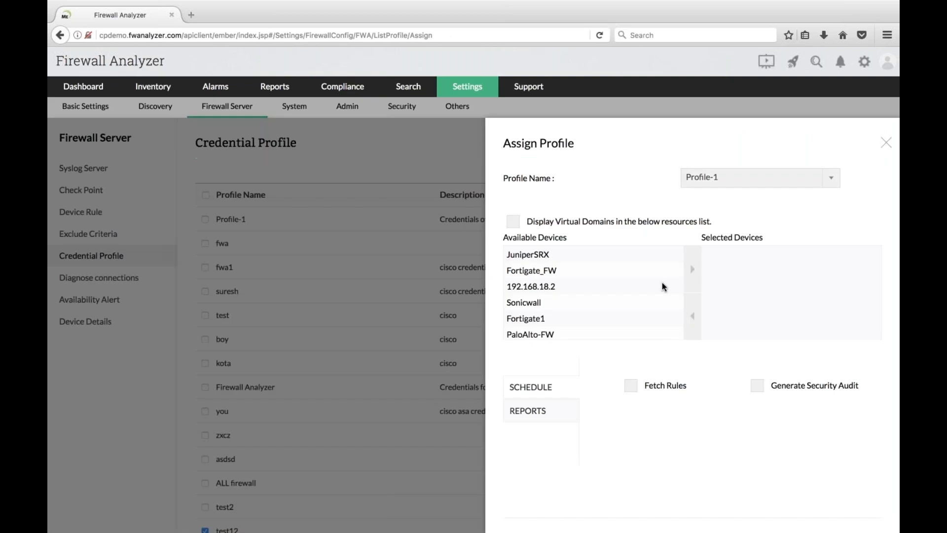
pyautogui.click(544, 255)
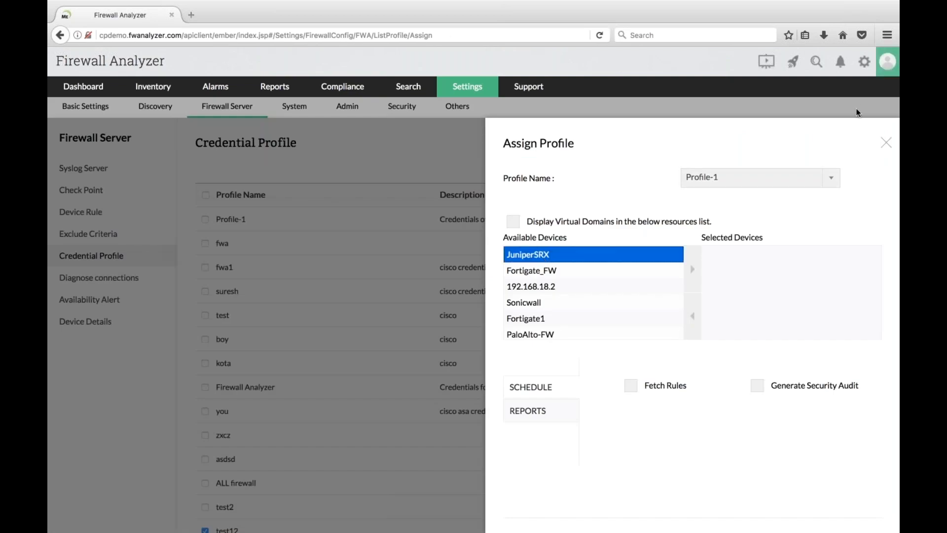
pyautogui.click(888, 142)
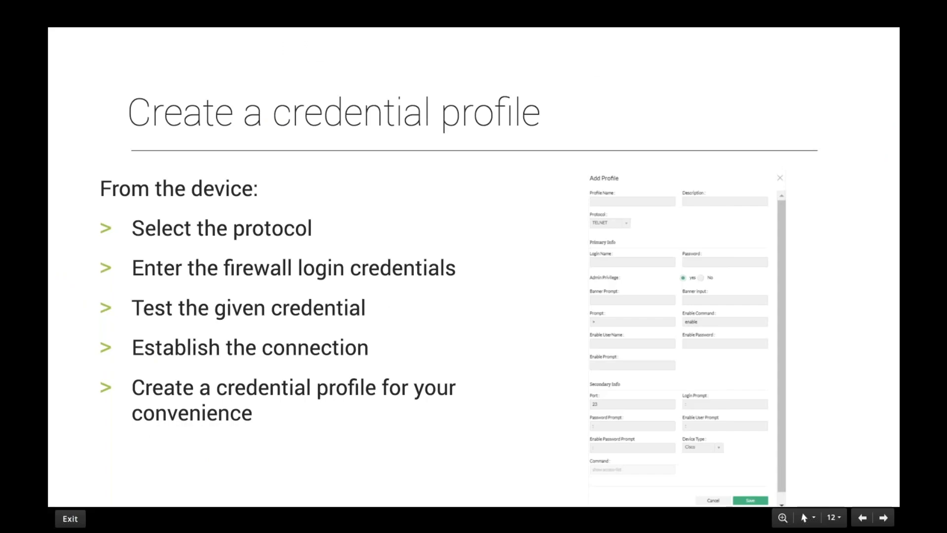
pyautogui.press('Right')
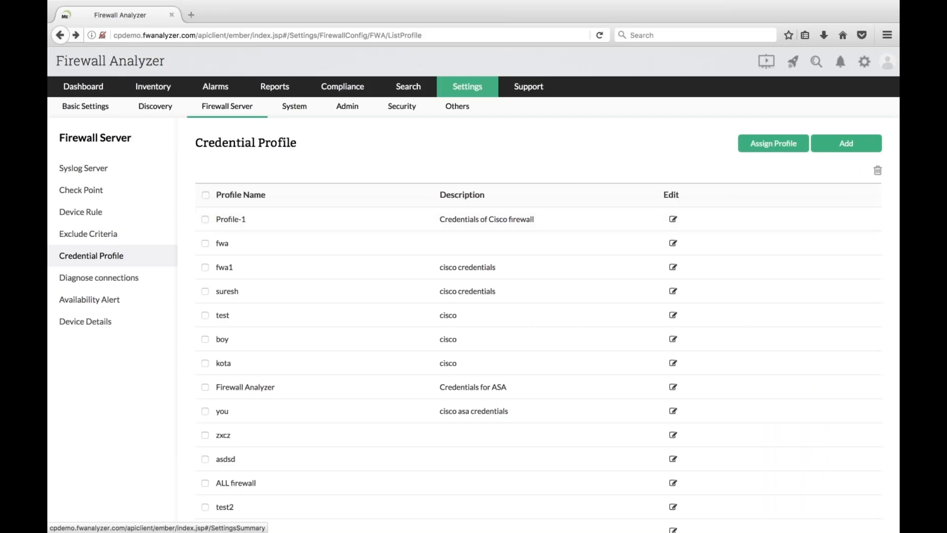
# - Show a CheckPoint device rule with Fetch Rules/Config set to File, cancel it, and advance to 'Three reports activated'
pyautogui.click(467, 87)
pyautogui.click(445, 213)
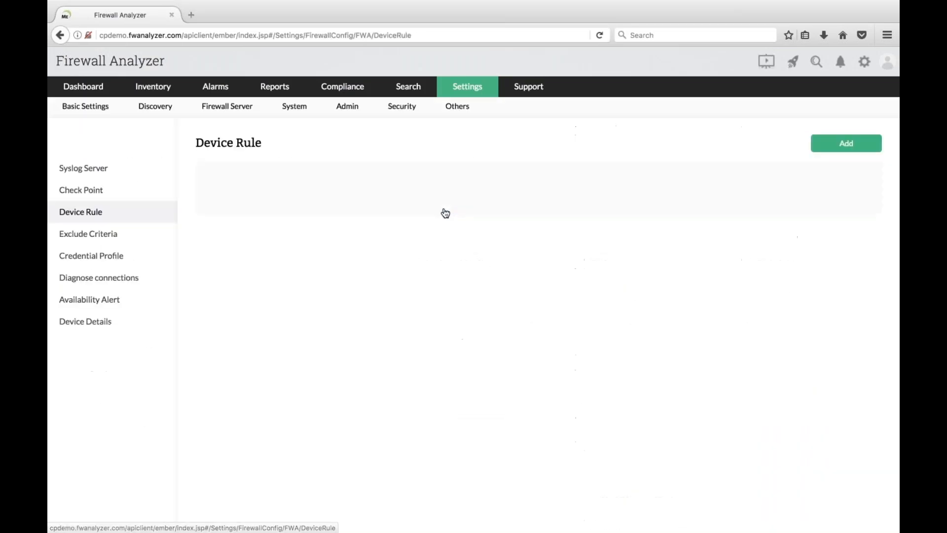
pyautogui.click(847, 143)
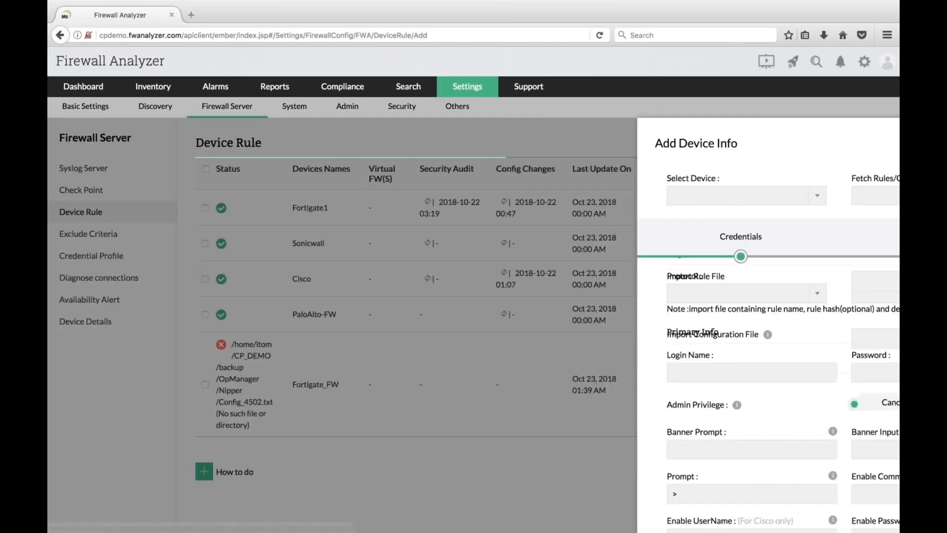
pyautogui.click(660, 199)
pyautogui.click(647, 212)
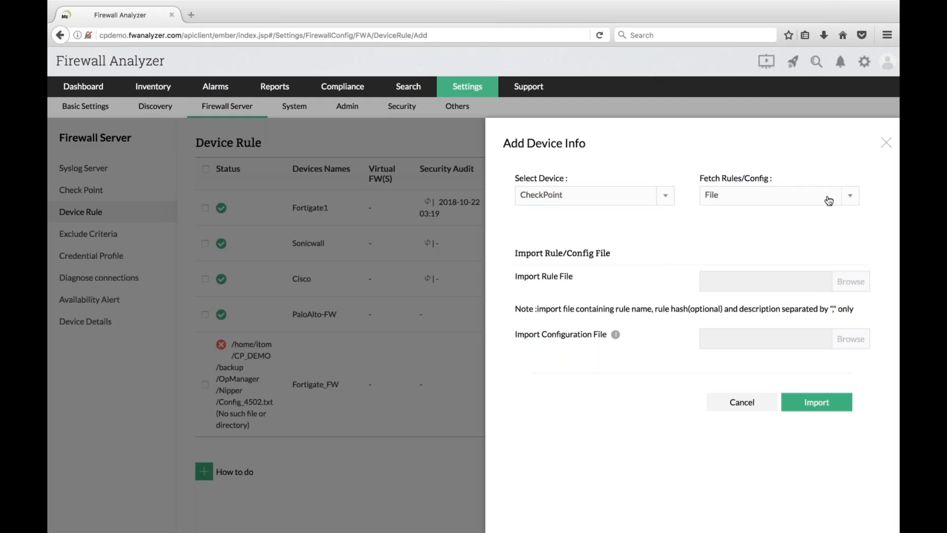
pyautogui.click(846, 204)
pyautogui.click(847, 203)
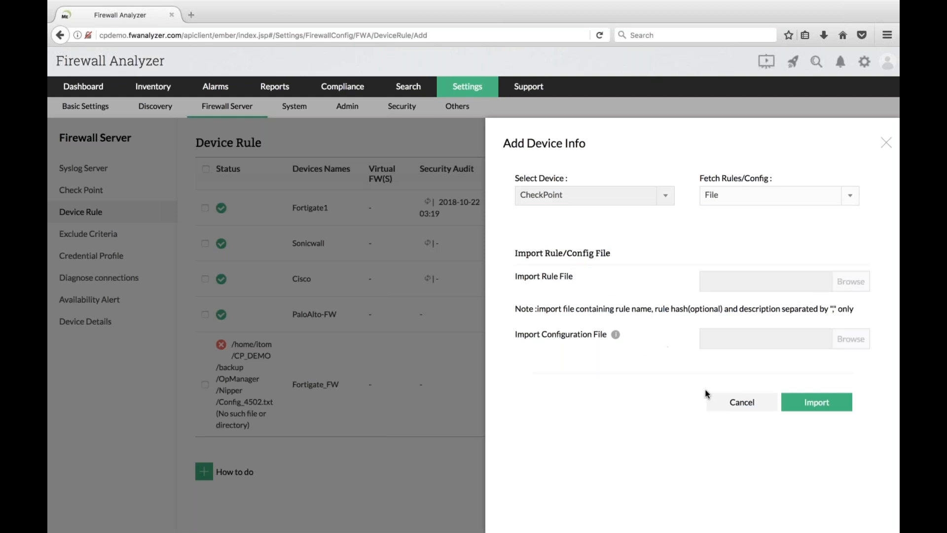
pyautogui.click(756, 405)
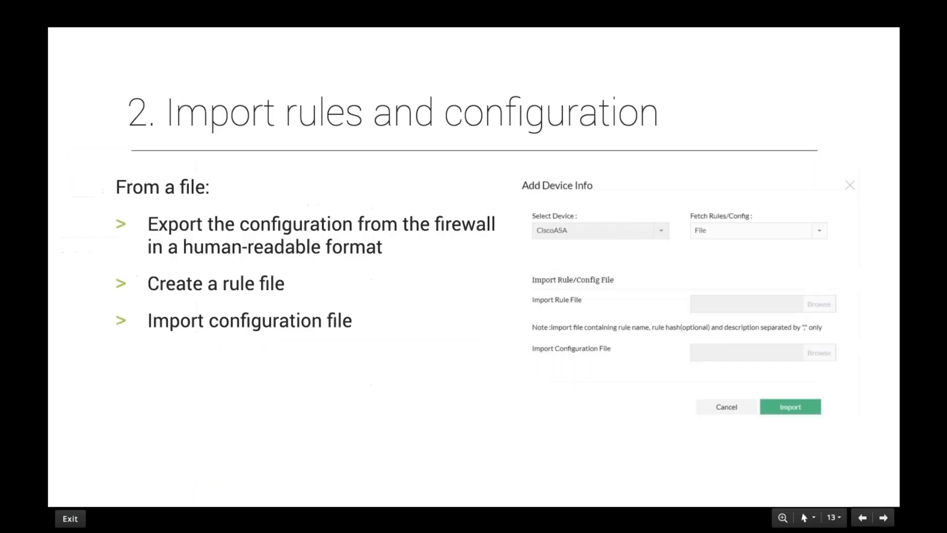
pyautogui.press('Right')
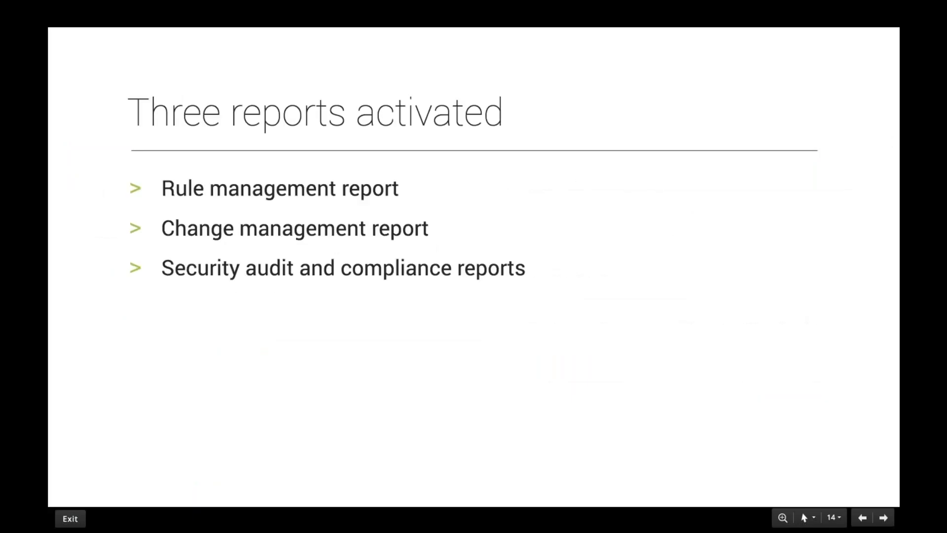
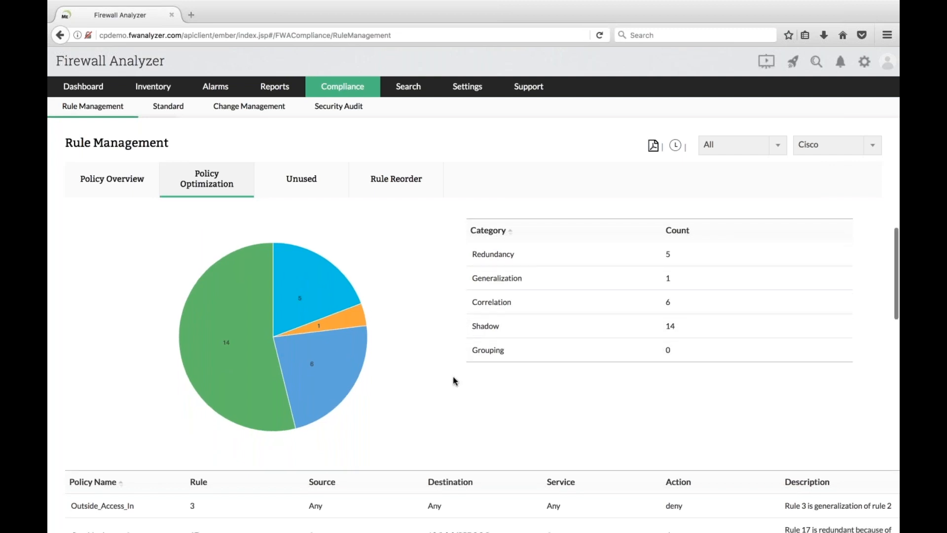
# - Filter Policy Optimization to the Correlation category, leaving only its 6 anomalies
pyautogui.scroll(-2, 455, 381)
pyautogui.scroll(-2, 453, 381)
pyautogui.scroll(5, 782, 155)
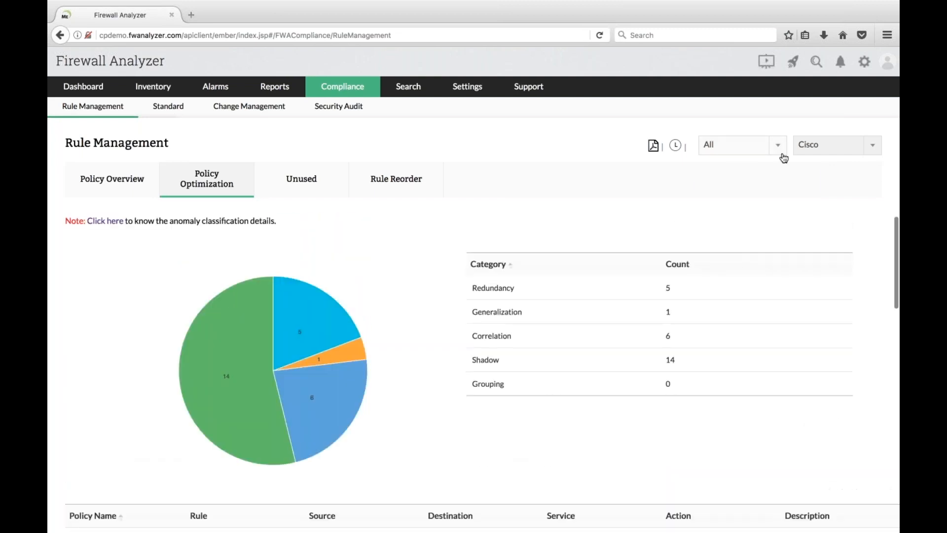
pyautogui.click(779, 145)
pyautogui.click(750, 181)
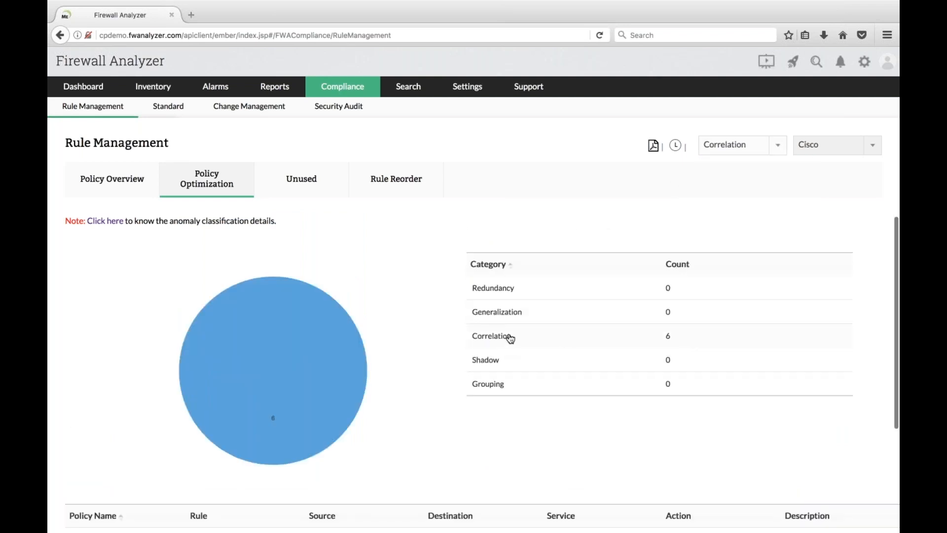
# - Review the Correlation anomalies: rules 4, 8, 9, 10, 11 and 12, each correlated to rule 1
pyautogui.scroll(-3, 511, 339)
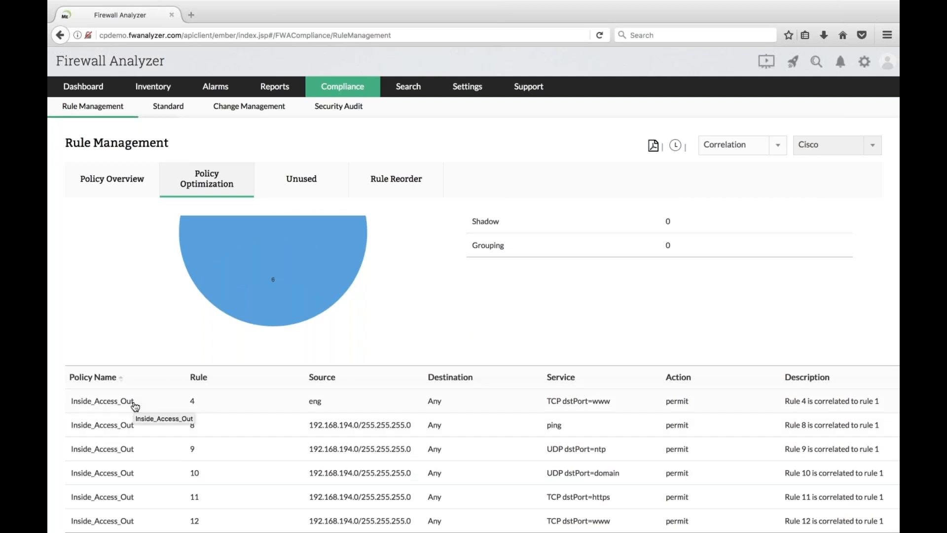
pyautogui.scroll(3, 134, 406)
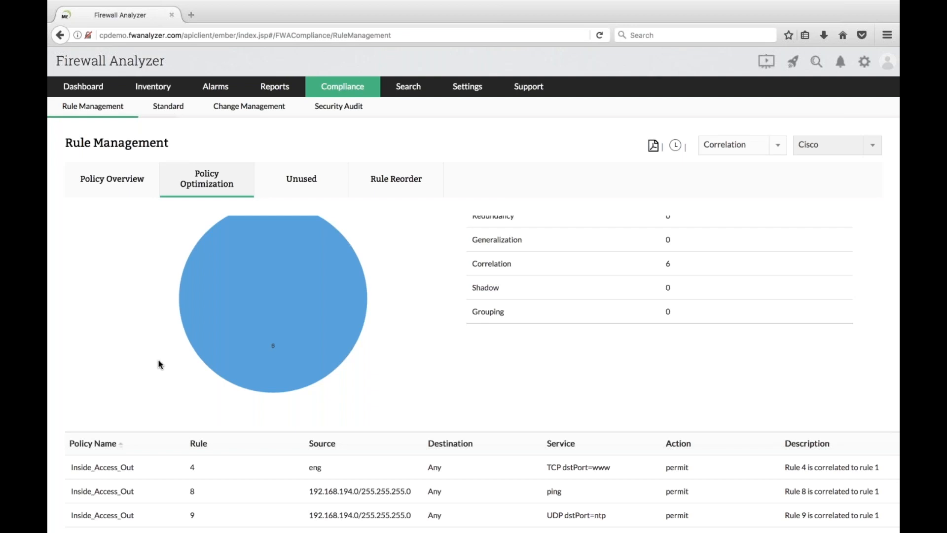
# - Present slide 23 'Rule reorder', then show the Rule Reorder suggestions for Outside_Access_In
pyautogui.hotkey('ctrl', 'Right')
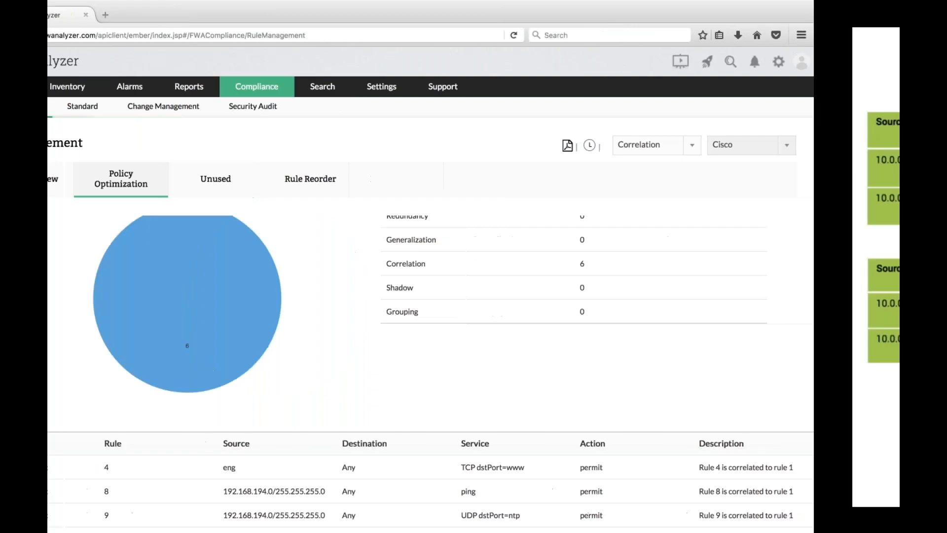
pyautogui.press('Right')
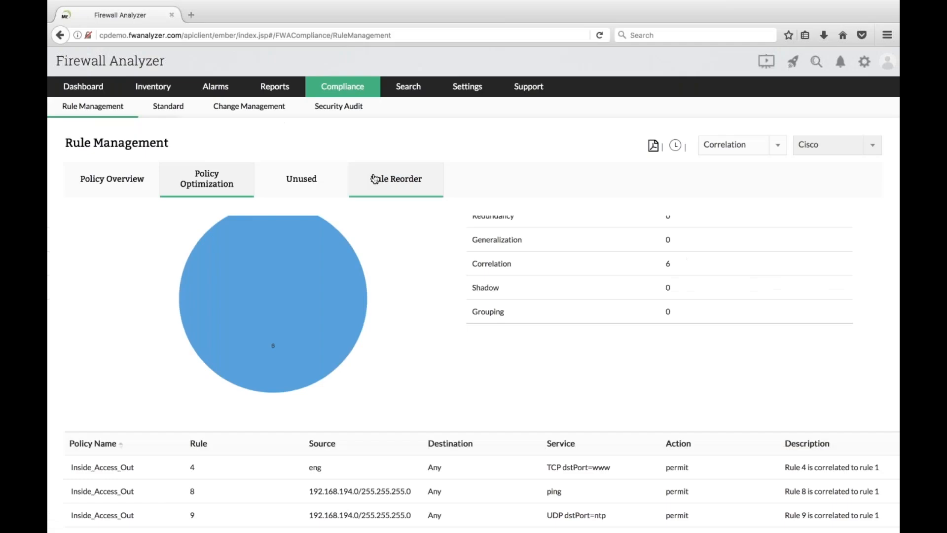
pyautogui.click(380, 180)
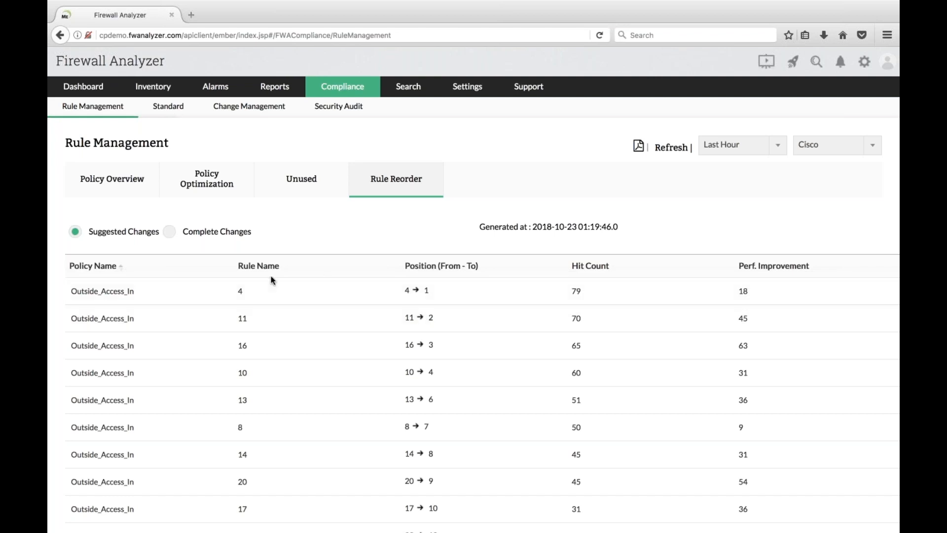
pyautogui.scroll(-4, 262, 321)
pyautogui.scroll(4, 262, 321)
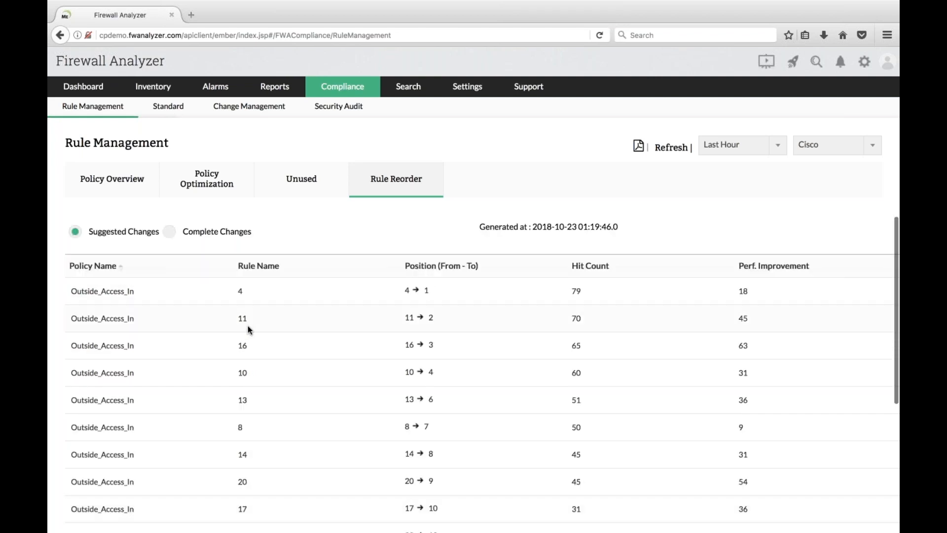
pyautogui.scroll(-4, 248, 326)
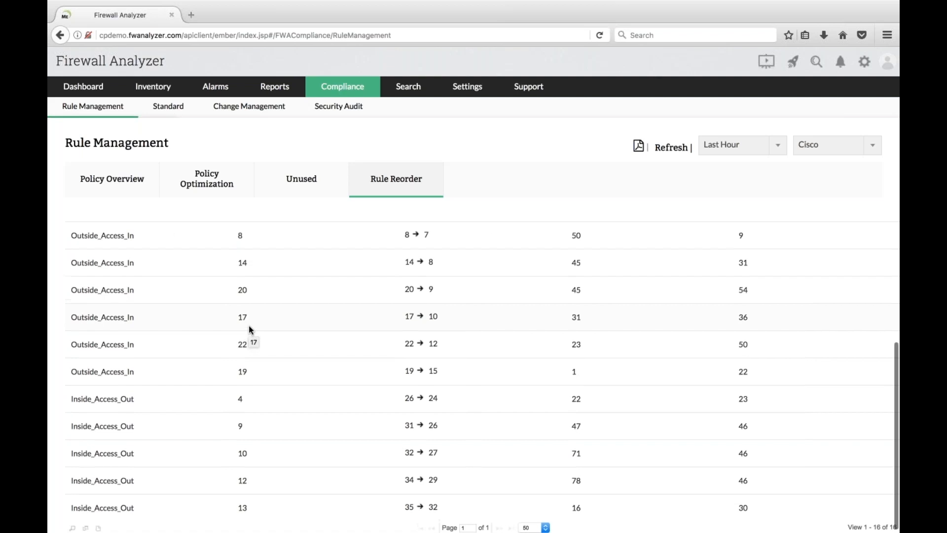
pyautogui.scroll(4, 249, 329)
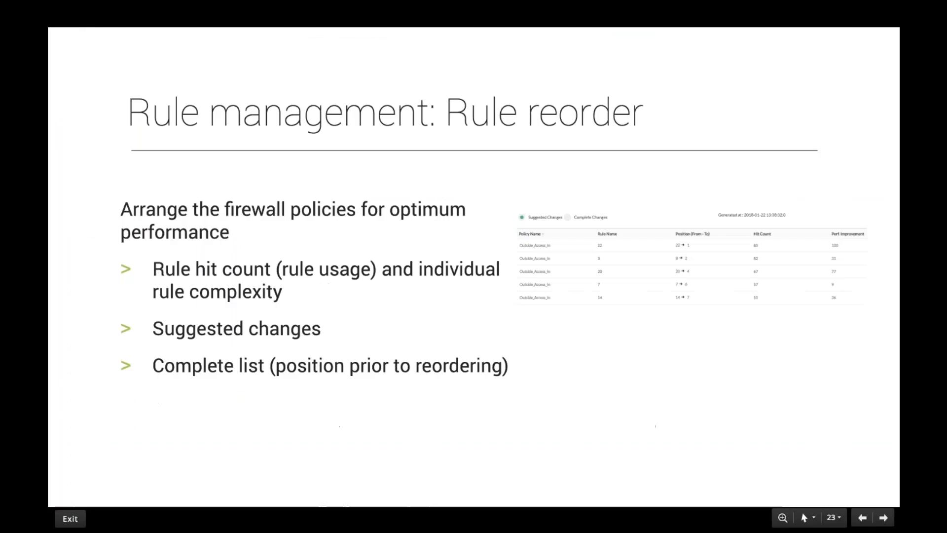
# - Present slide 24 'Unused Rules', then show the analyzer's list of unused rules
pyautogui.press('Right')
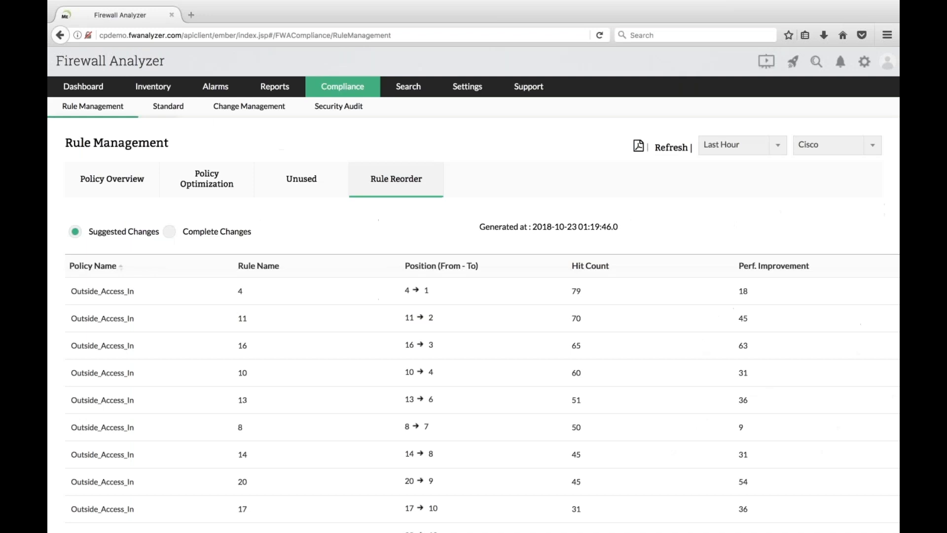
pyautogui.click(303, 181)
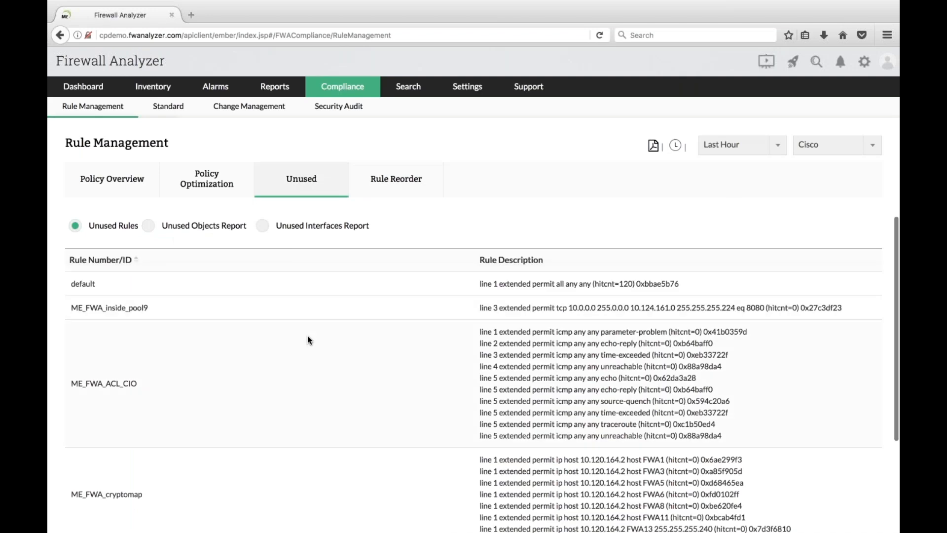
# - Review the unused rules list, leaving the Last Hour time period unchanged
pyautogui.scroll(-2, 307, 337)
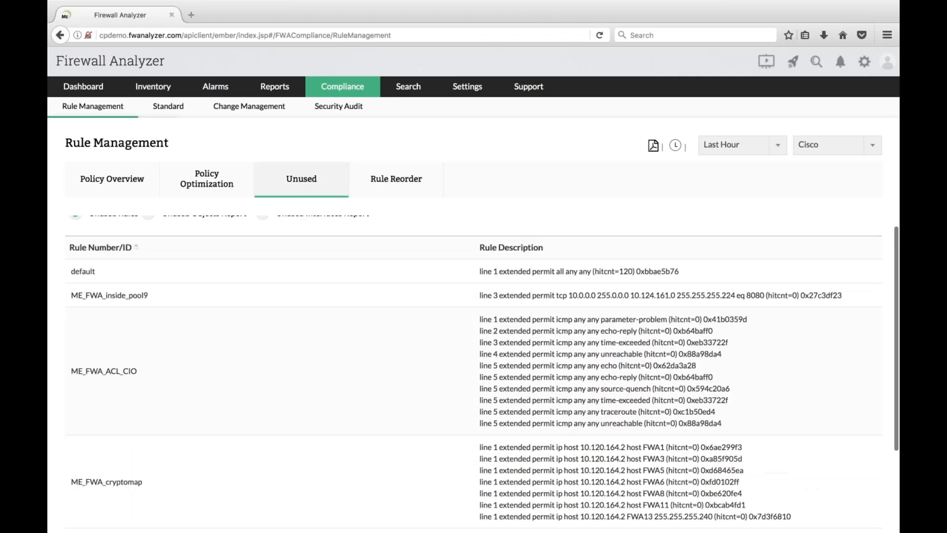
pyautogui.scroll(1, 483, 335)
pyautogui.click(779, 145)
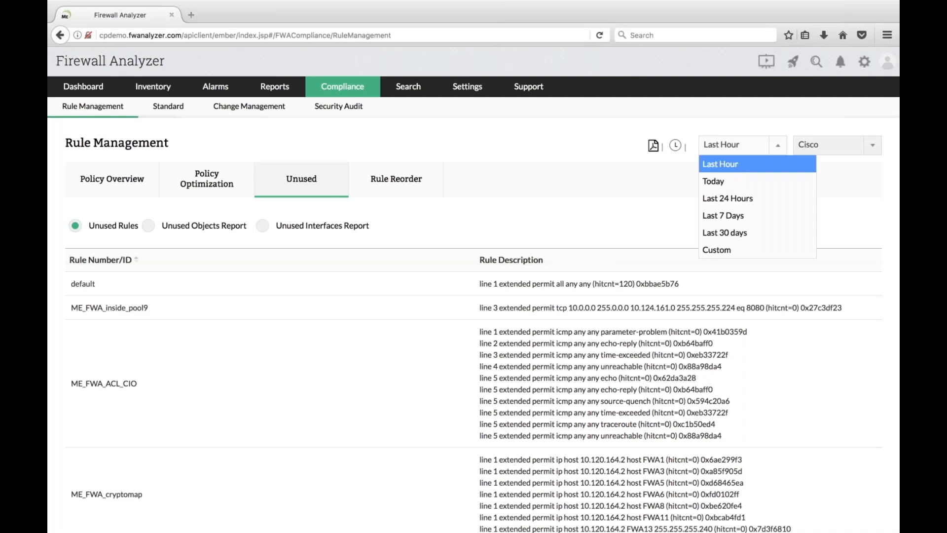
pyautogui.click(778, 150)
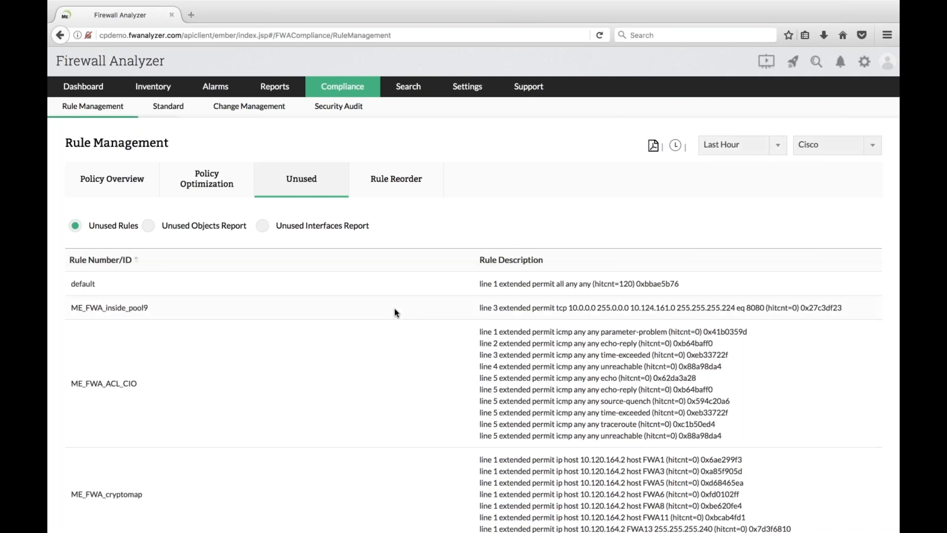
# - View the Unused Objects Report, then the Unused Interfaces Report listing GigabitEthernet0/2 and Management0/0
pyautogui.scroll(-1, 396, 312)
pyautogui.scroll(1, 394, 313)
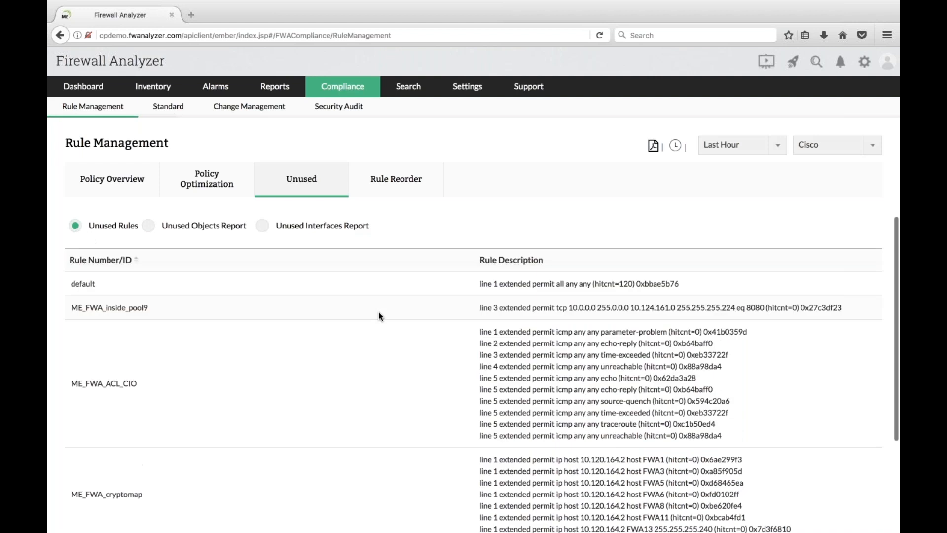
pyautogui.click(148, 225)
pyautogui.click(261, 226)
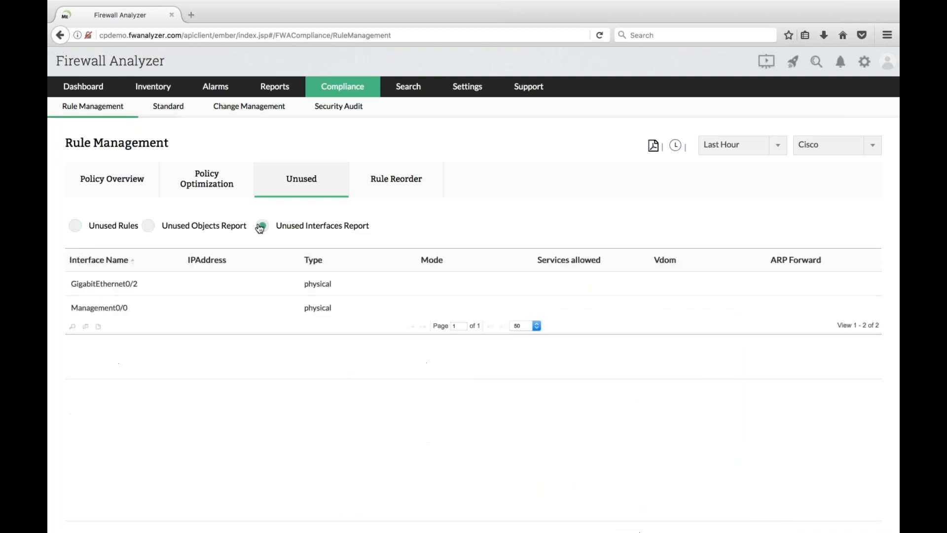